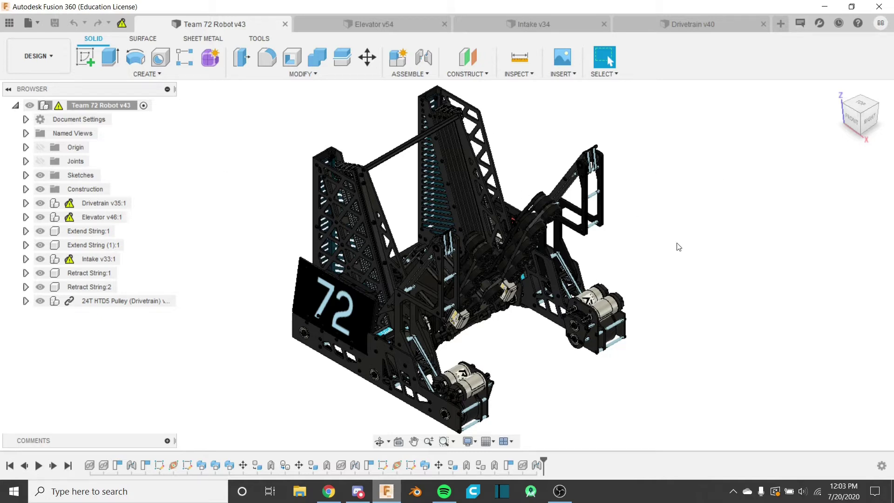
- Highlight the intake, elevator and drivetrain sub-assemblies of the robot model one at a time
middle_drag(641, 250, 696, 261)
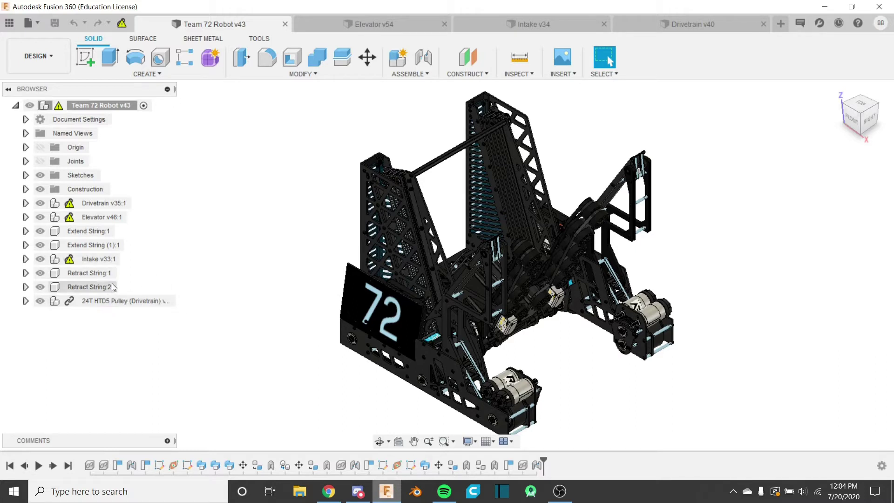
click(99, 259)
click(194, 257)
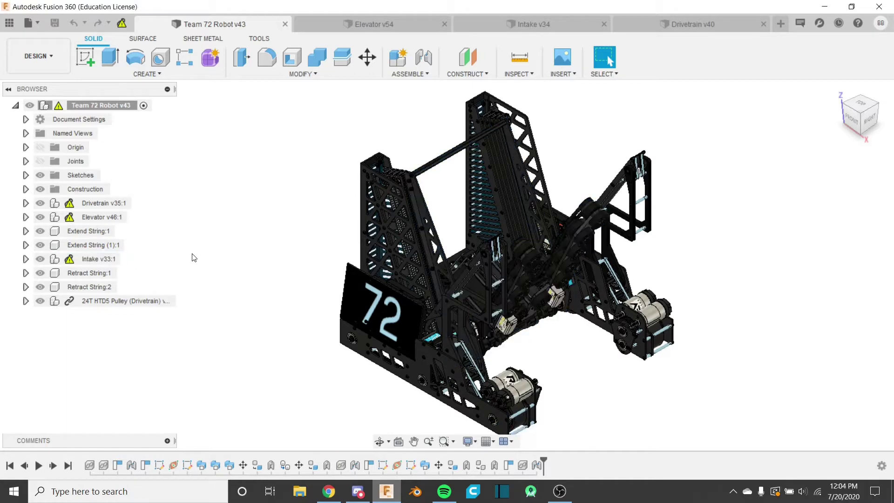
click(106, 215)
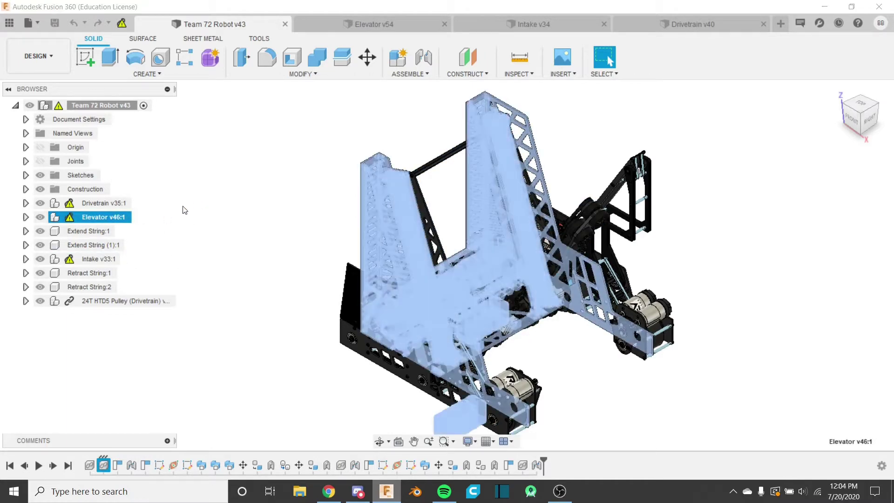
click(170, 220)
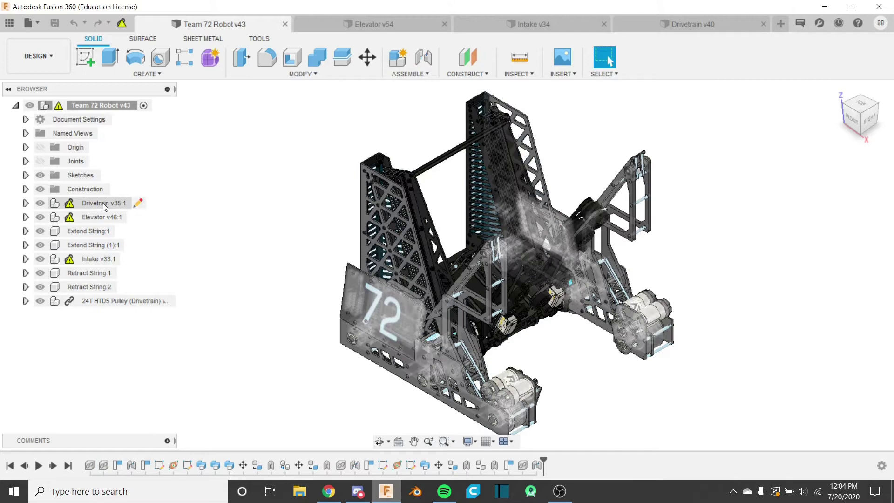
click(102, 203)
click(203, 207)
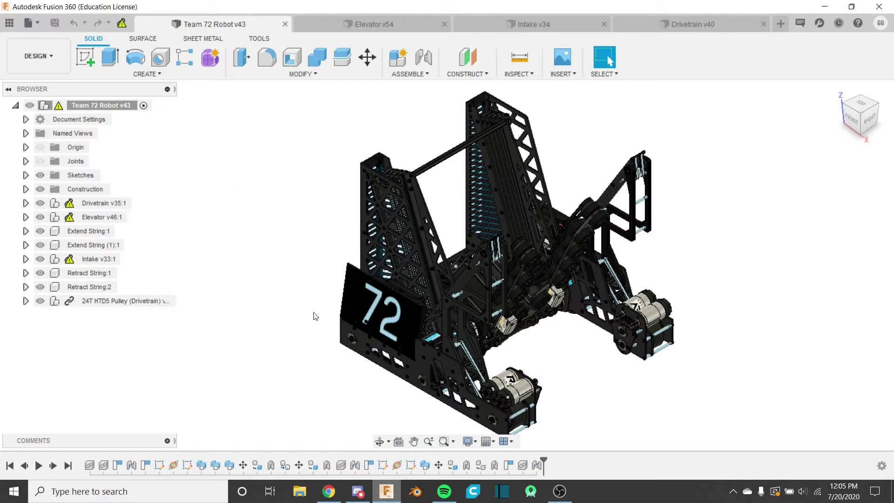
middle_drag(334, 274, 299, 276)
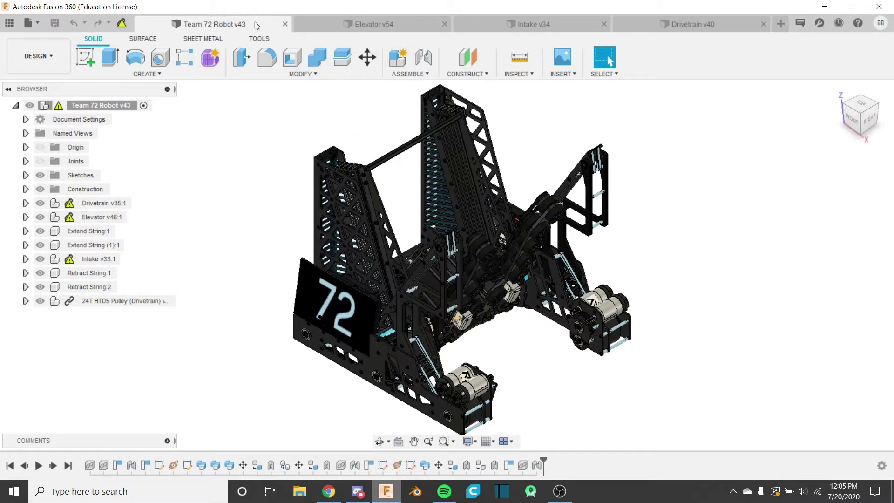
- Switch between the Elevator v54 and Team 72 Robot v43 designs, ending on Elevator v54
click(370, 24)
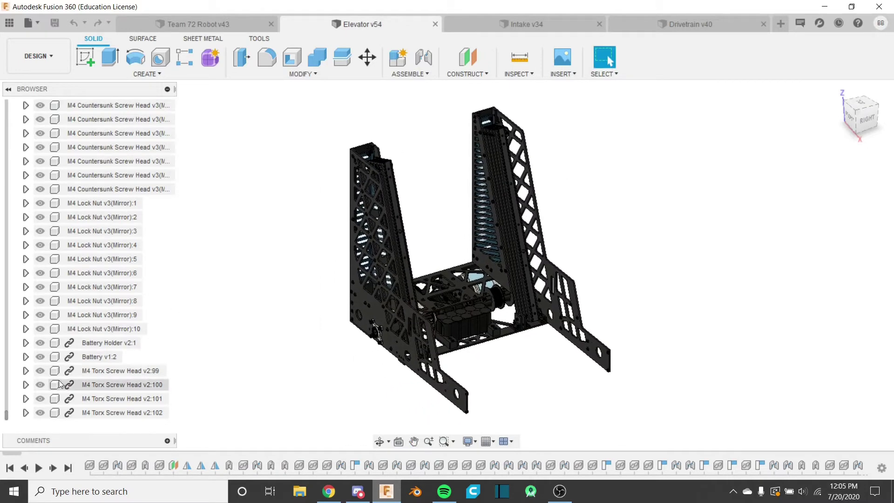
drag(7, 418, 33, 80)
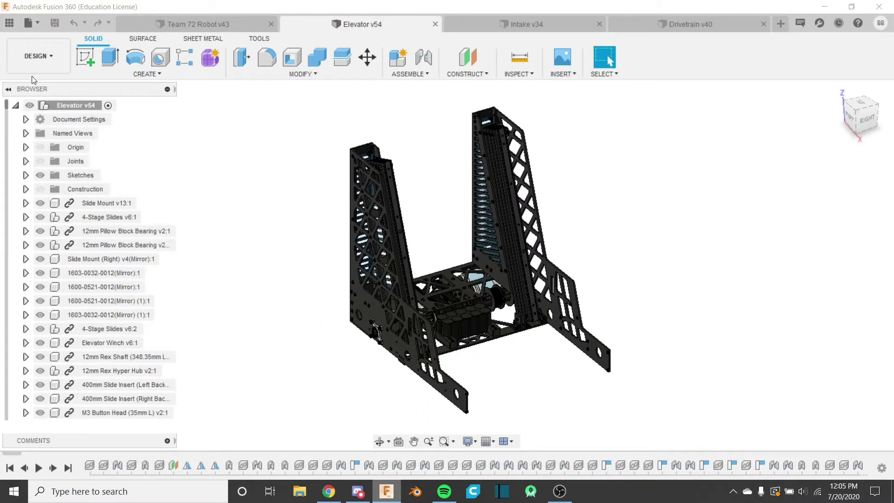
click(189, 24)
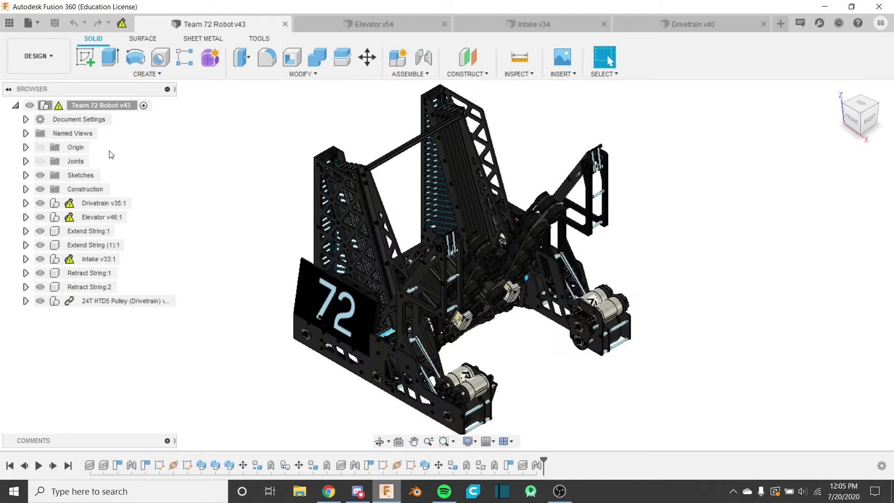
click(352, 21)
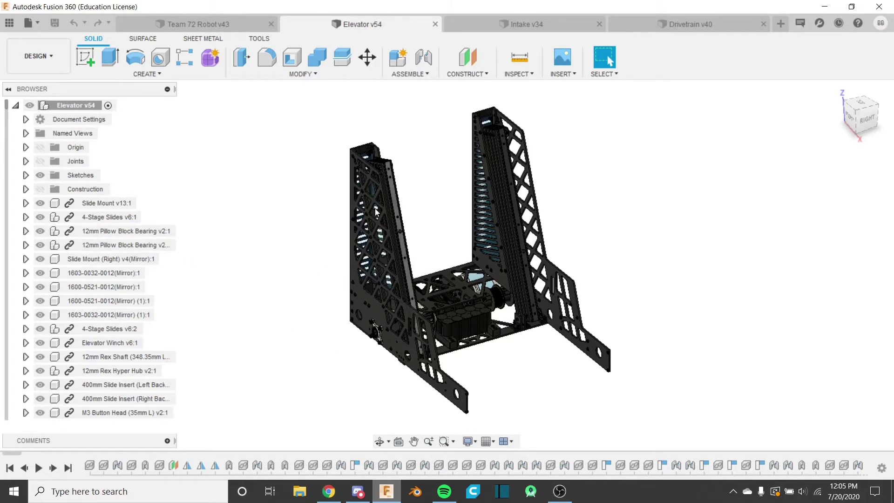
click(239, 26)
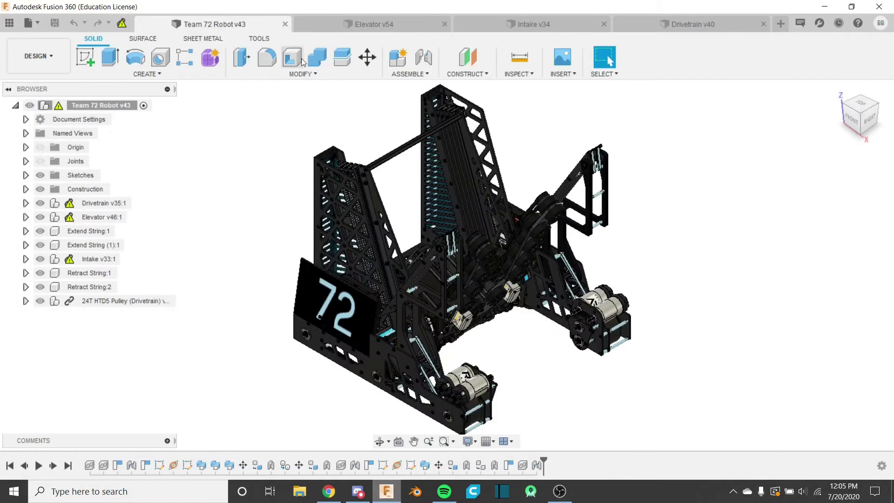
key(ctrl+Tab)
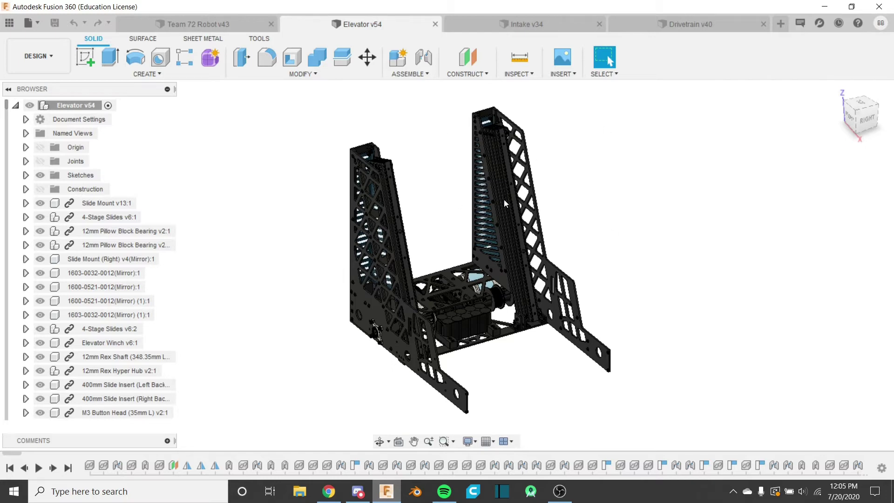
scroll(503, 207, up, 2)
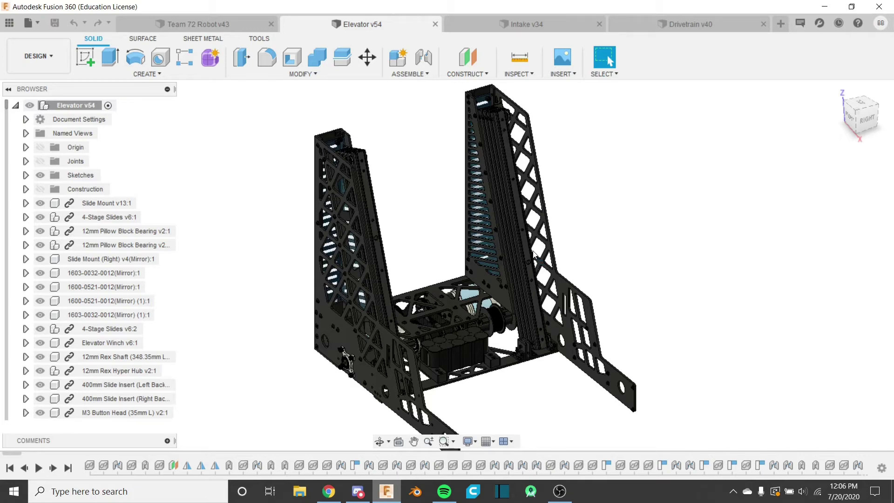
click(116, 218)
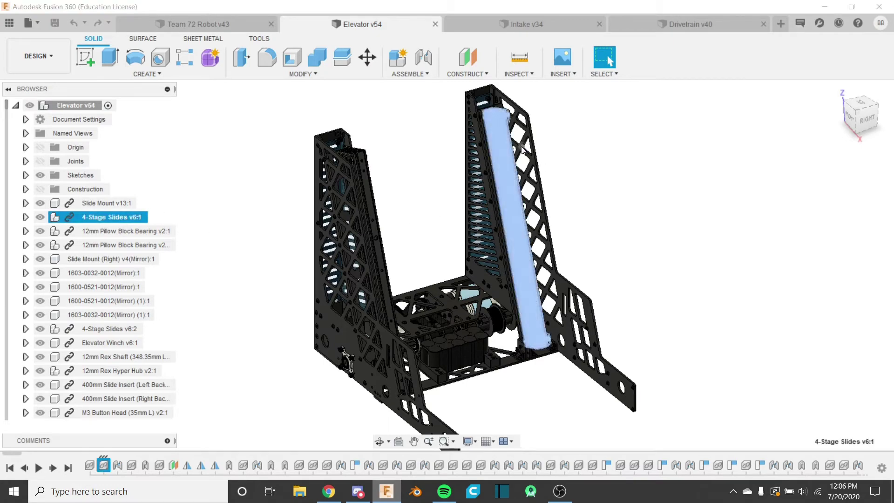
scroll(522, 148, up, 2)
shift+middle_drag(381, 236, 451, 286)
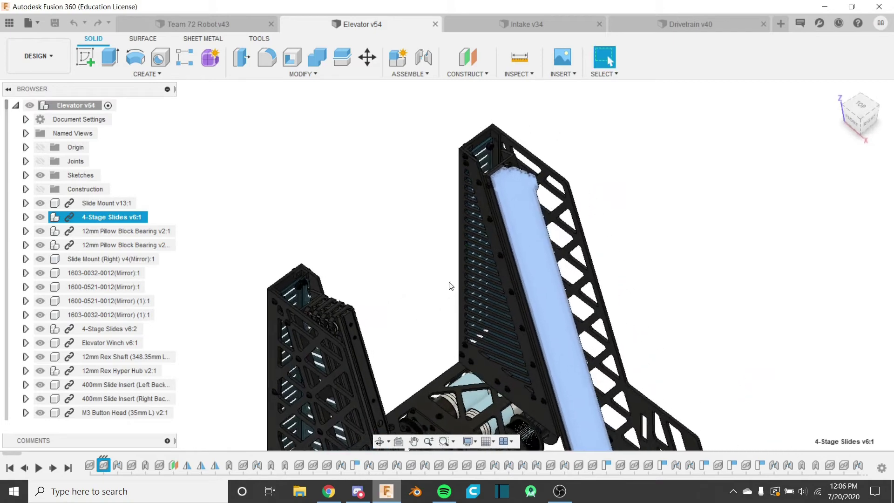
scroll(525, 177, up, 4)
shift+middle_drag(530, 174, 891, 187)
click(771, 212)
mouse_move(425, 208)
shift+middle_down()
mouse_move(420, 201)
mouse_move(438, 211)
shift+middle_up()
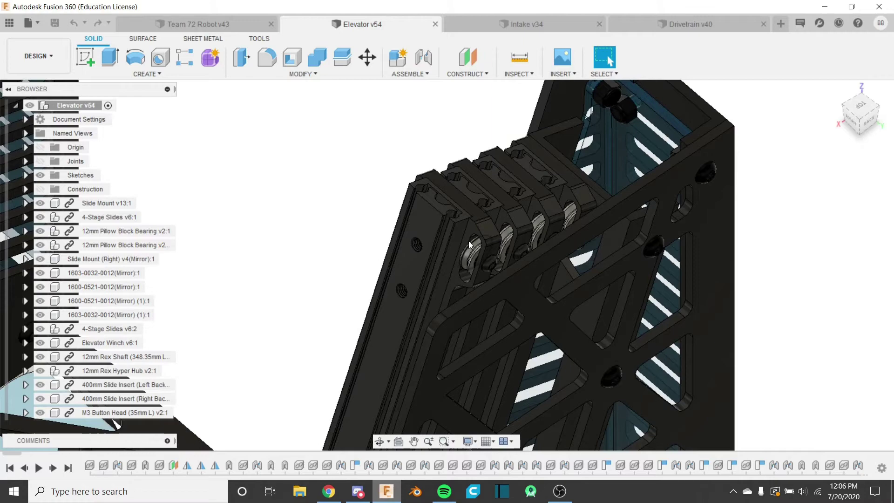
shift+middle_drag(469, 241, 357, 289)
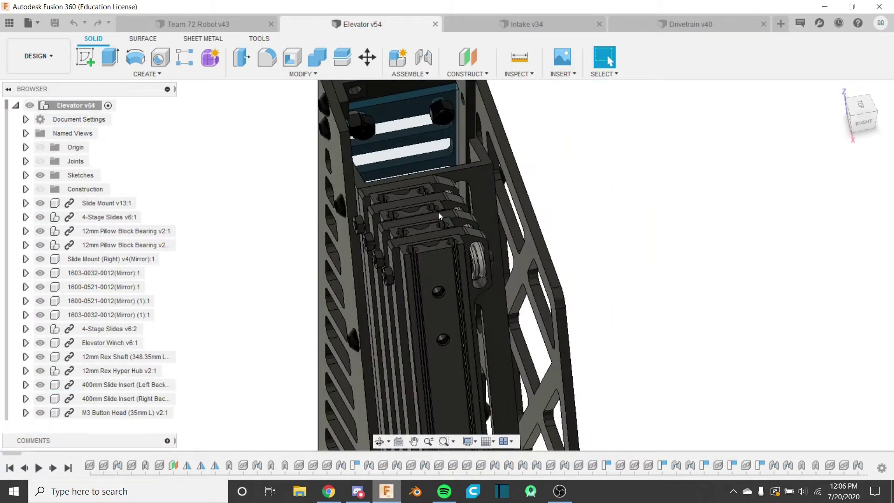
scroll(421, 226, down, 10)
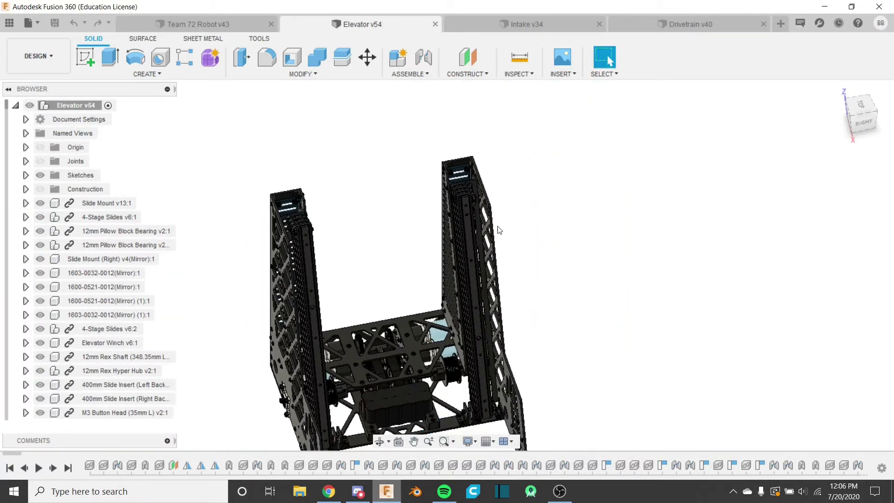
shift+middle_drag(499, 230, 495, 192)
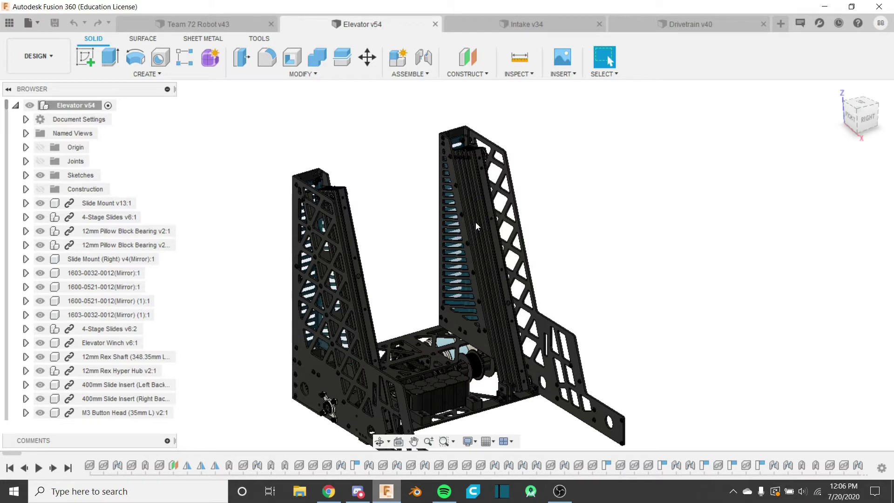
- Bring up the Intake v34 design and orbit it from side-on to an isometric angle
click(545, 26)
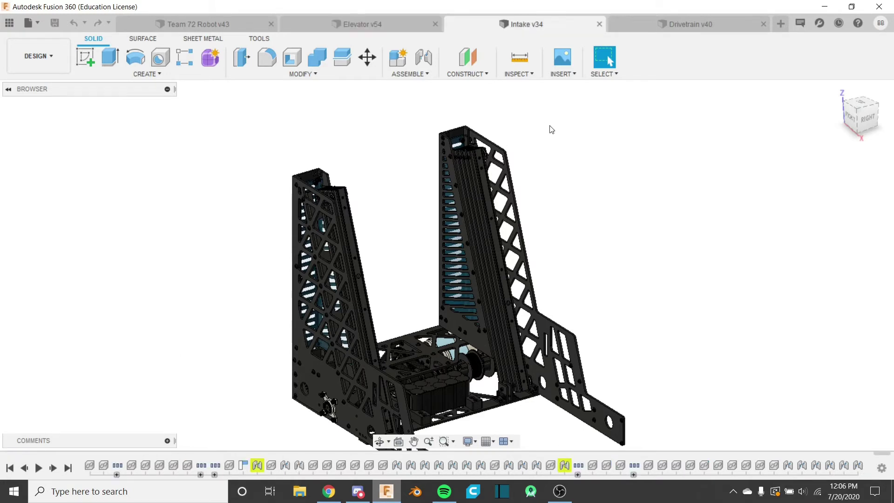
scroll(469, 362, up, 8)
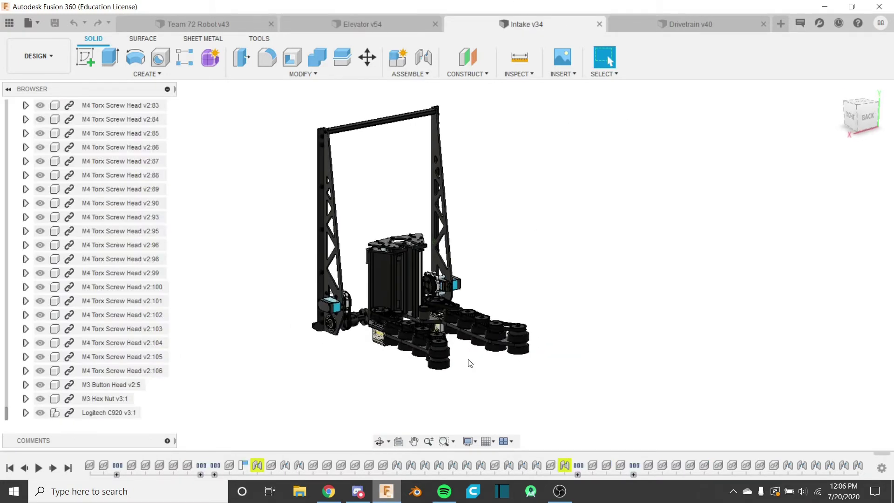
shift+middle_drag(479, 341, 493, 342)
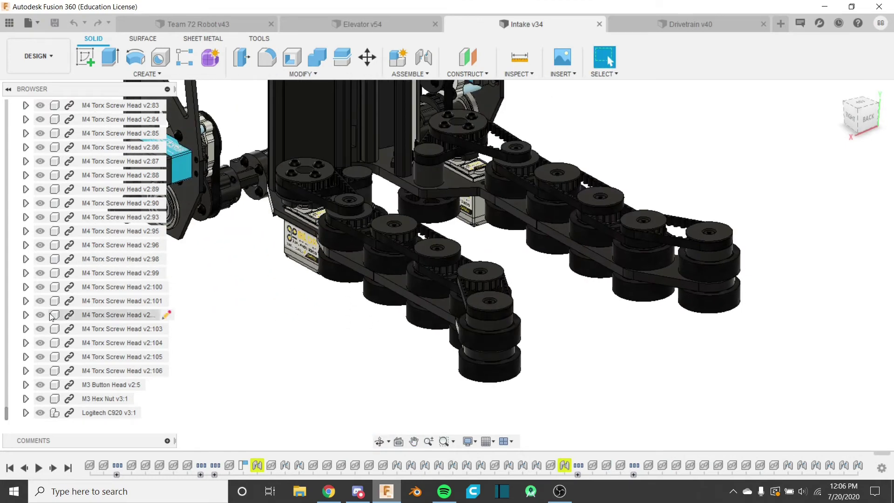
scroll(20, 300, up, 5)
scroll(19, 300, up, 5)
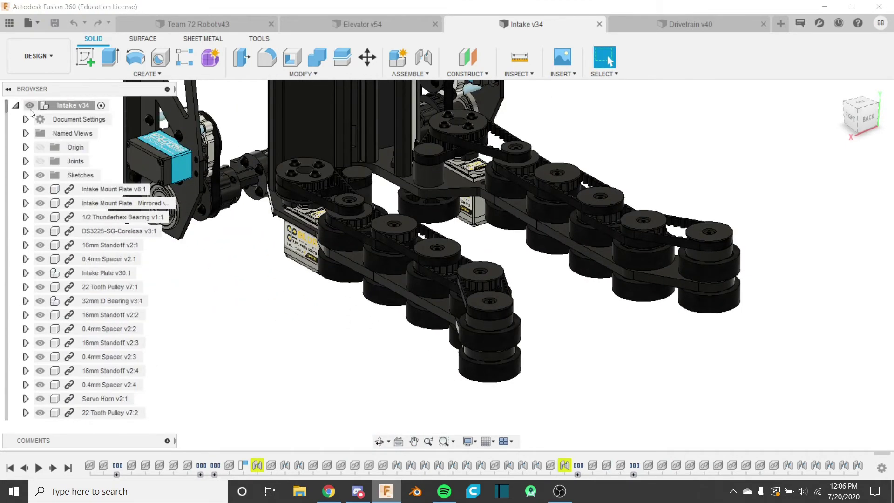
shift+middle_drag(547, 296, 562, 301)
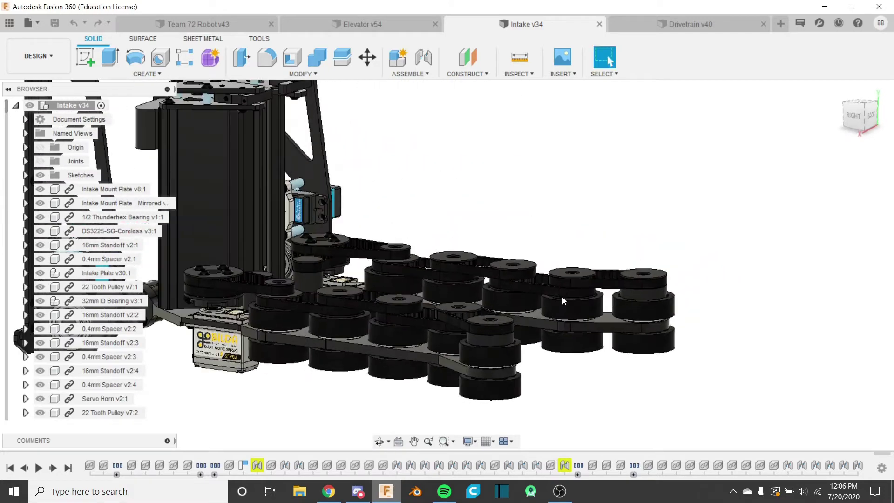
shift+middle_drag(481, 314, 486, 354)
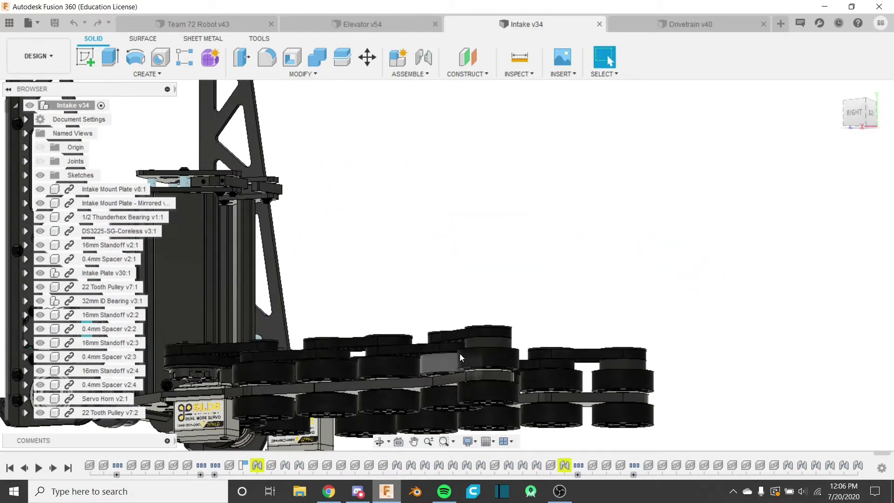
shift+middle_drag(345, 384, 493, 332)
scroll(507, 358, up, 10)
scroll(500, 363, down, 8)
scroll(491, 306, down, 3)
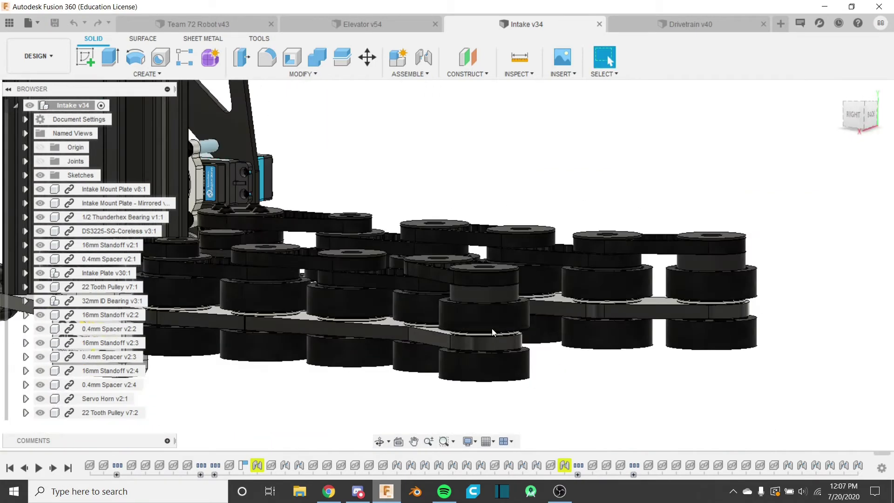
- Select the bottom compliant wheel and scroll the Browser to the Intake Wheel Assembly components
click(489, 361)
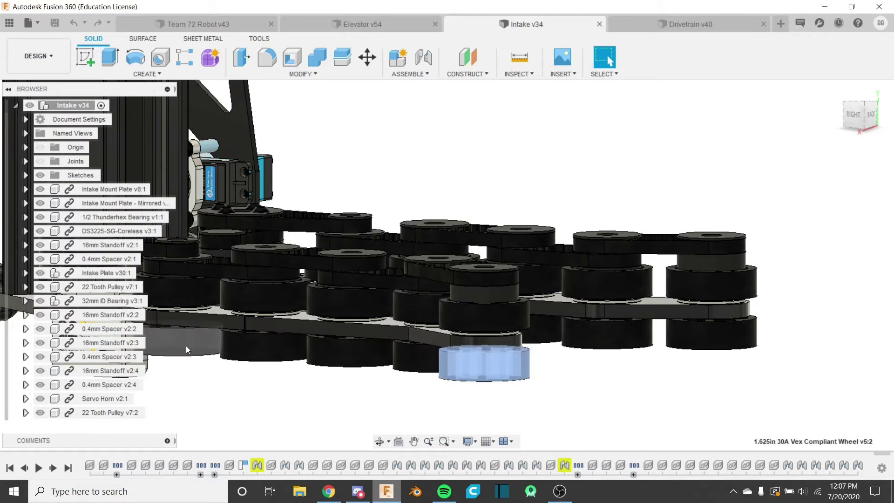
scroll(95, 310, down, 8)
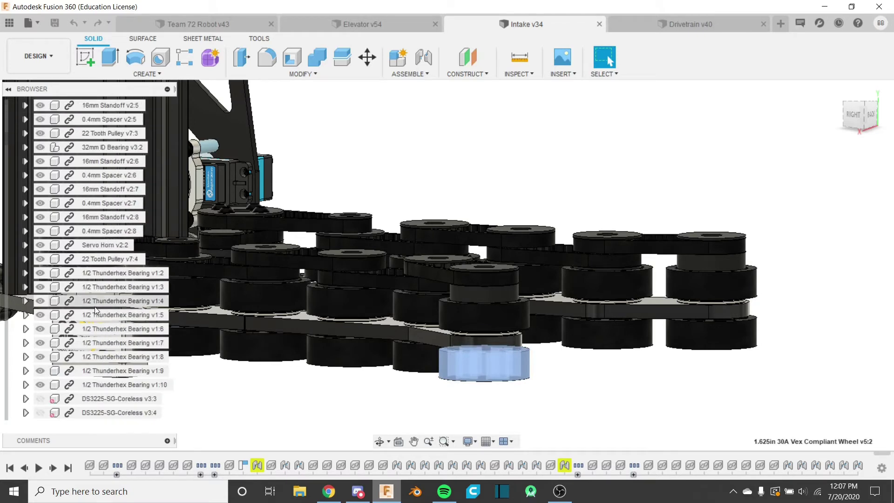
scroll(95, 309, down, 7)
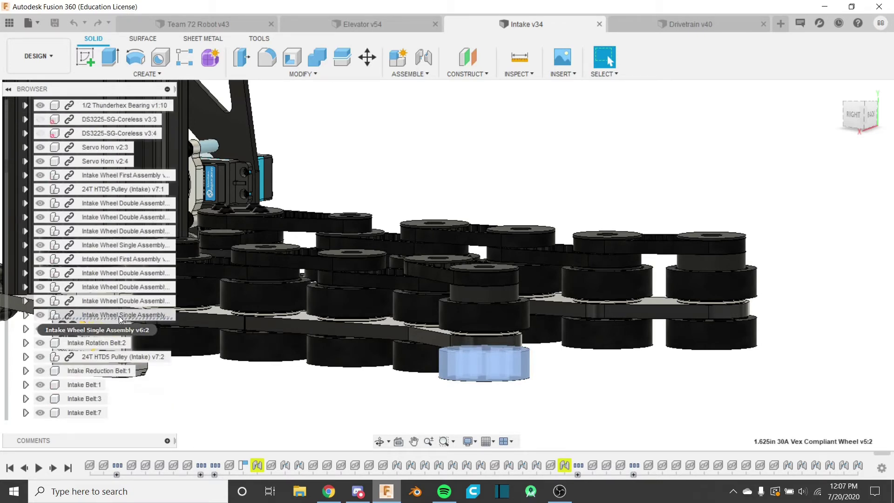
click(120, 317)
right_click(120, 317)
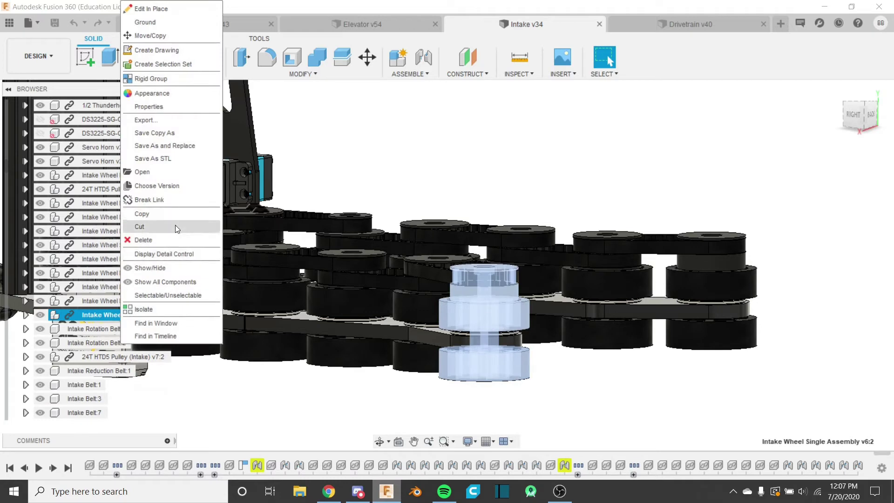
click(205, 172)
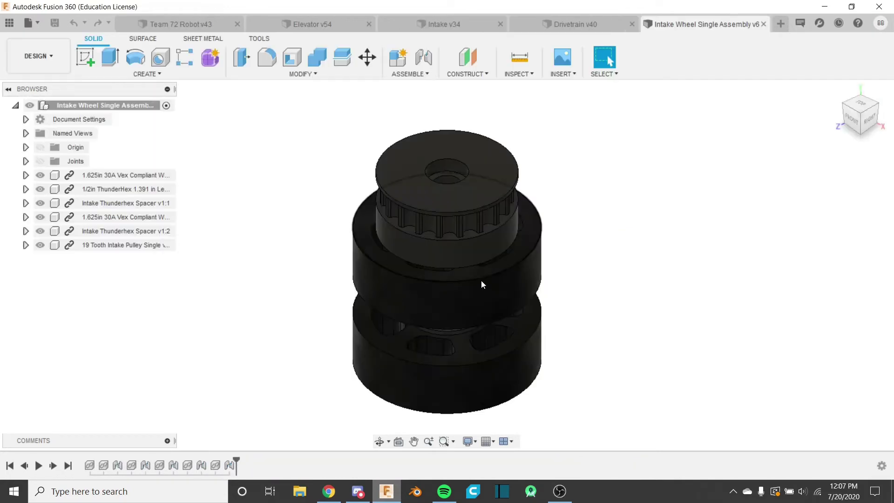
shift+middle_drag(482, 281, 513, 282)
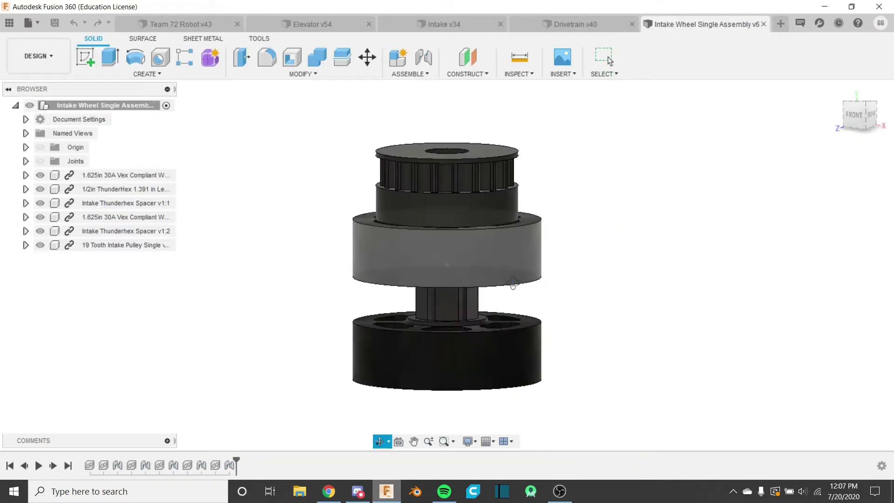
shift+middle_drag(439, 298, 482, 277)
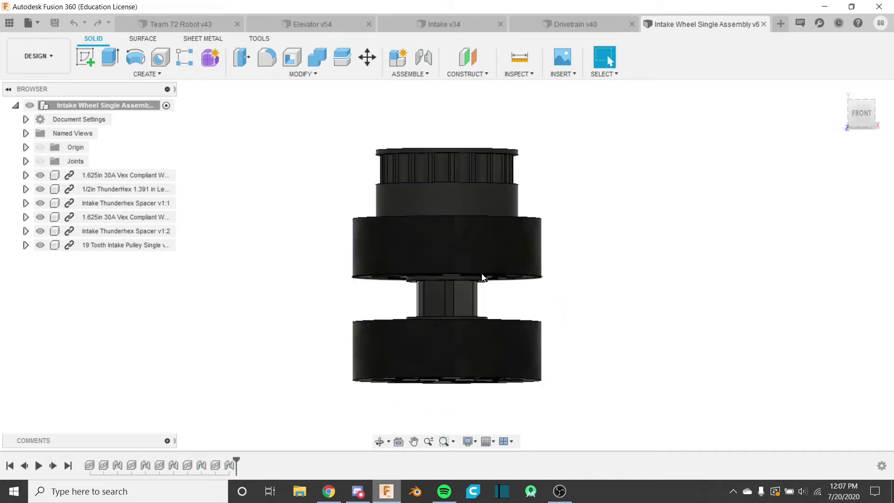
click(26, 162)
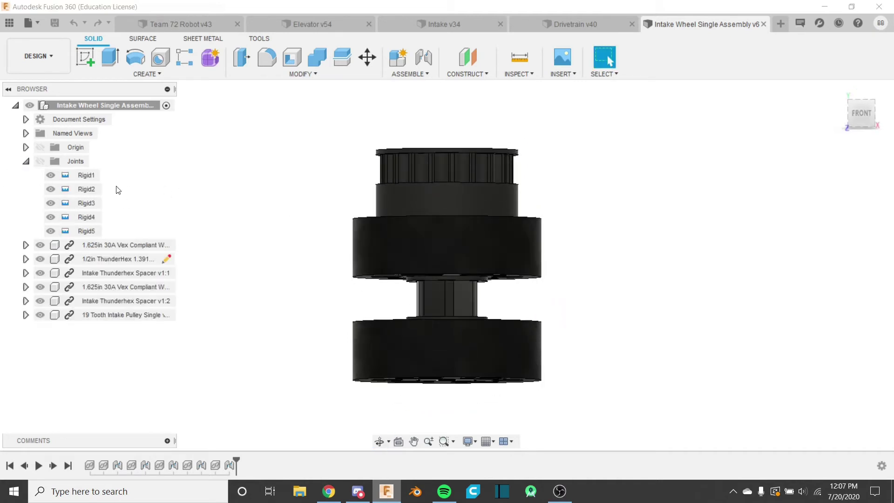
click(26, 161)
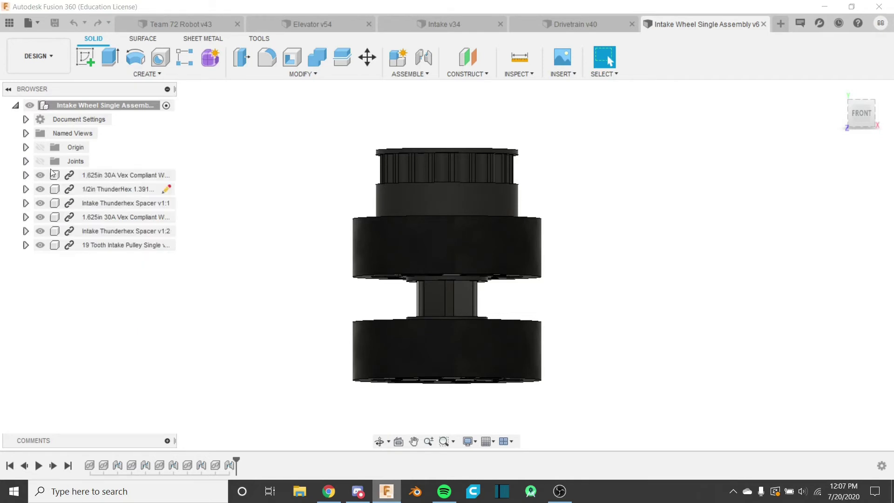
shift+middle_drag(485, 199, 521, 187)
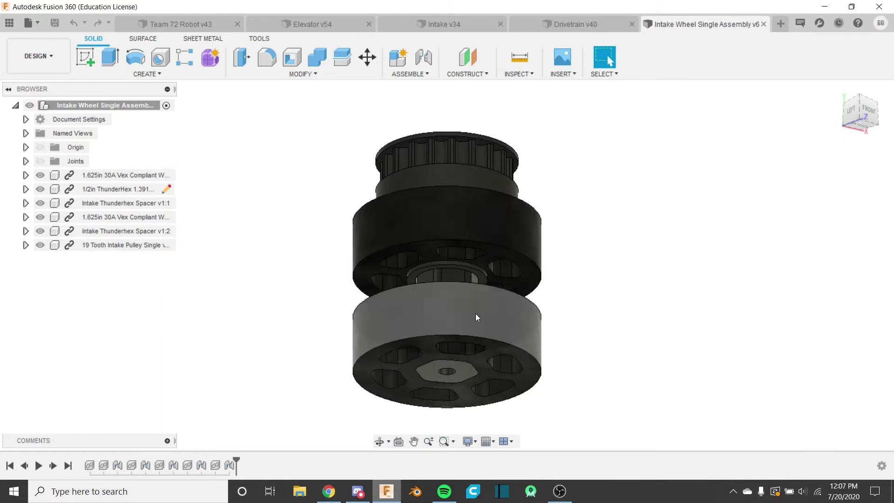
shift+middle_drag(481, 226, 487, 295)
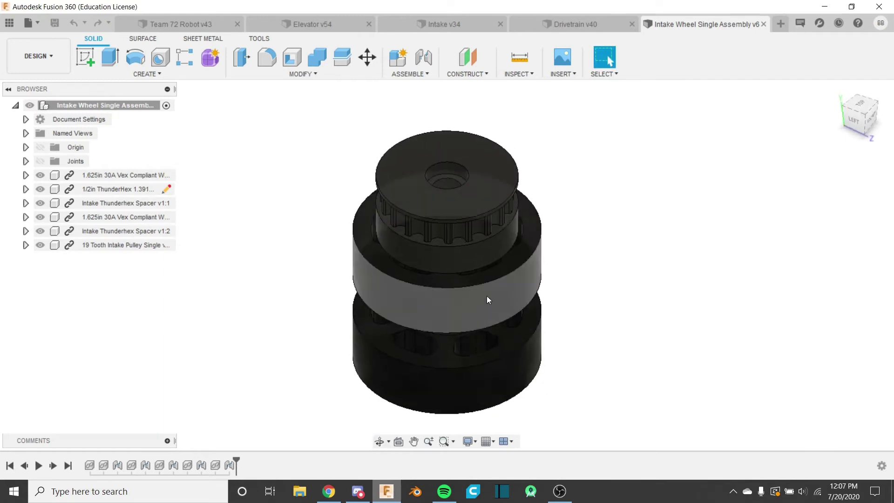
click(764, 24)
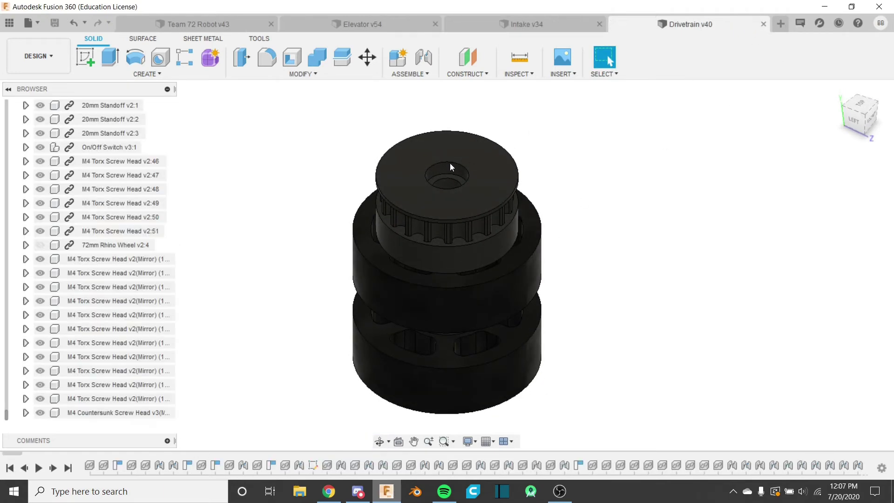
- Clear the wheel selection in Intake v34, view it from the back, then return to Team 72 Robot v43
click(493, 22)
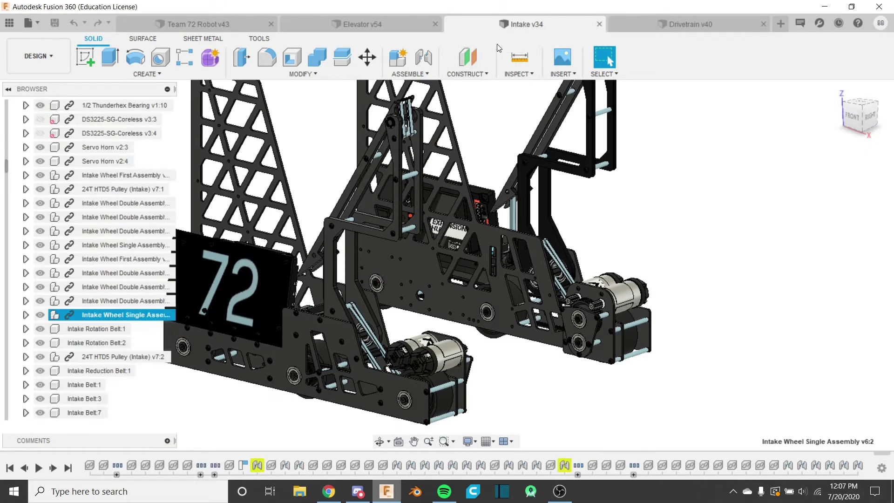
click(572, 374)
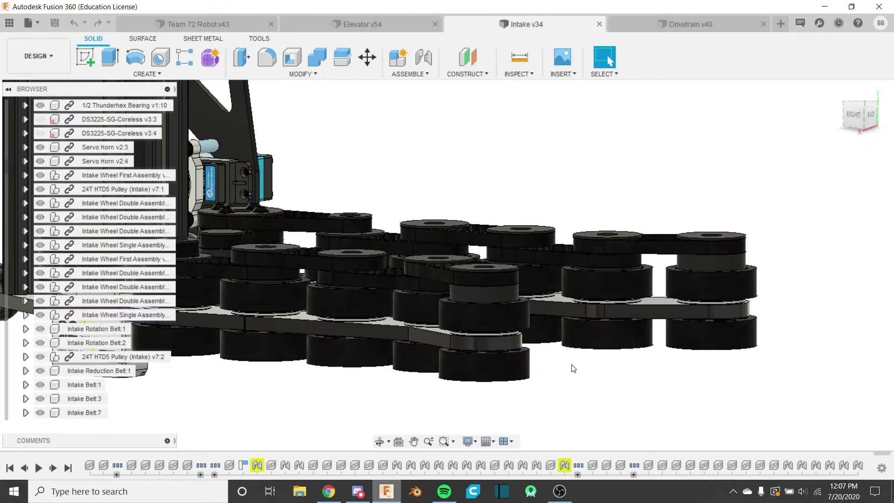
scroll(516, 288, down, 5)
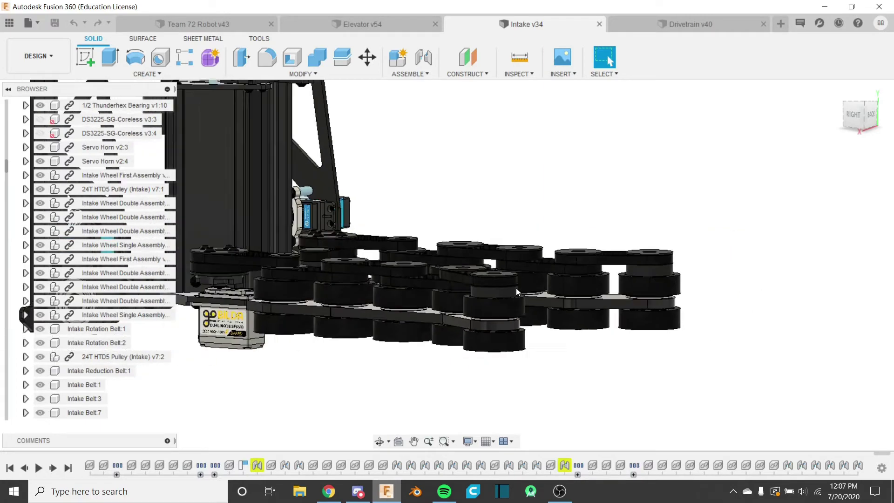
shift+middle_drag(513, 282, 482, 315)
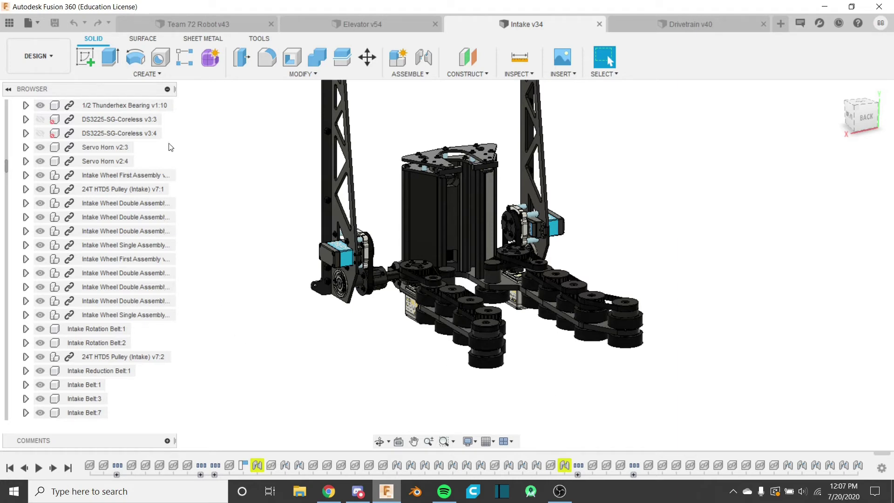
click(216, 24)
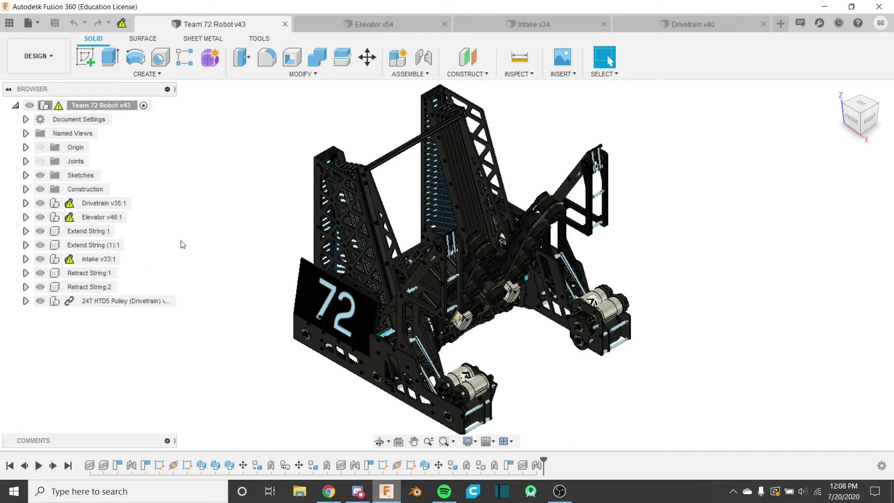
- In Elevator v54, view the model from below and hide the Elevator Motor Mount Bottom Plate
click(385, 29)
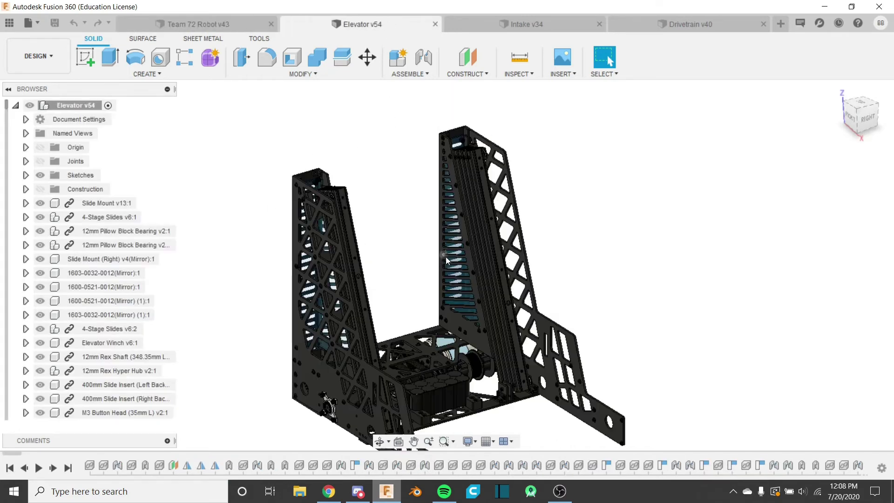
scroll(441, 240, down, 3)
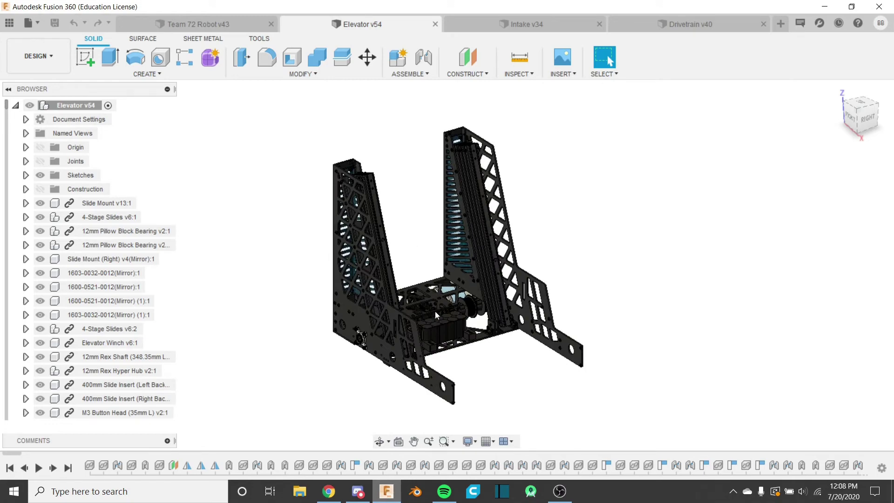
shift+middle_drag(435, 311, 387, 166)
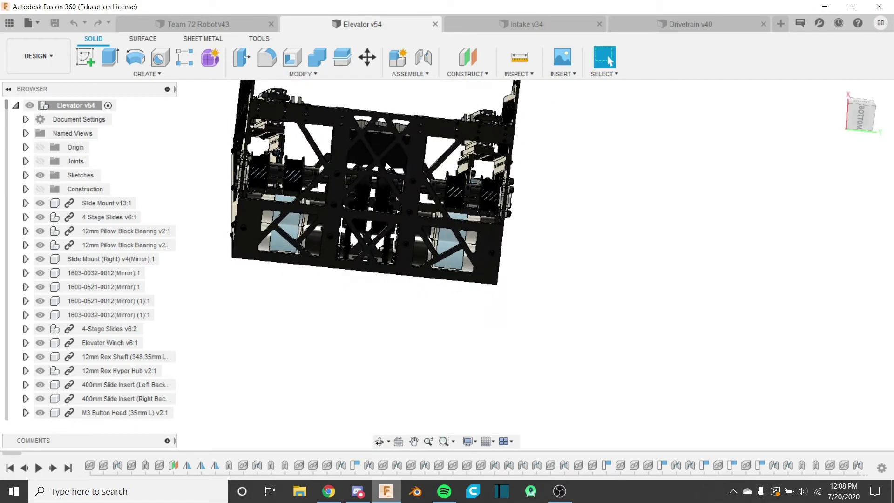
scroll(433, 232, up, 4)
click(476, 306)
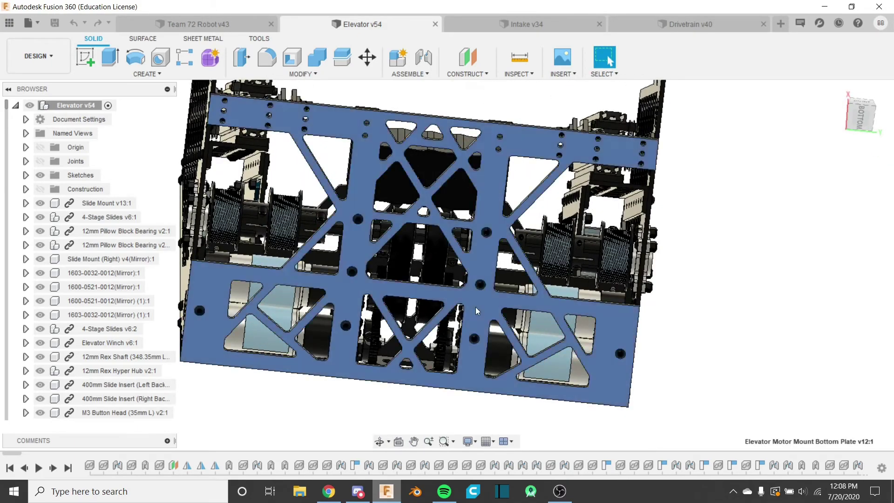
key(v)
- Orbit around the exposed underside to inspect the motors and winch from several sides
shift+middle_drag(524, 301, 532, 292)
shift+middle_drag(417, 320, 417, 274)
shift+middle_drag(365, 285, 251, 223)
shift+middle_drag(818, 319, 233, 116)
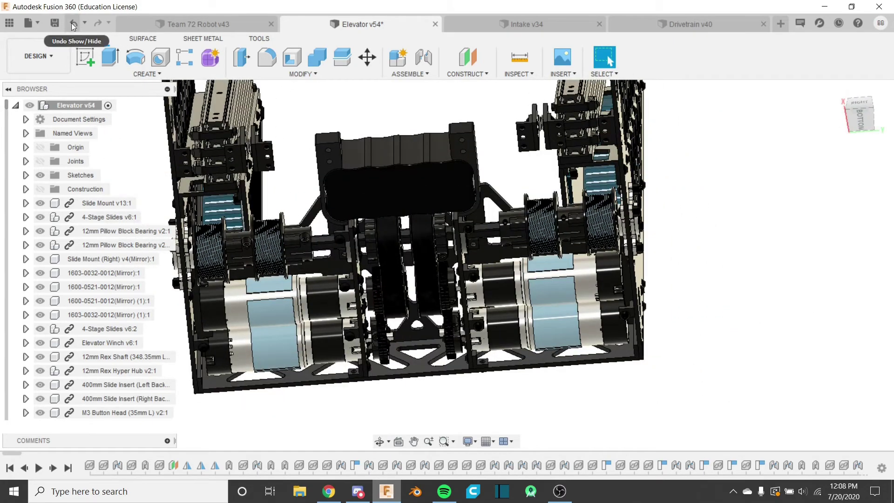
shift+middle_drag(513, 233, 536, 242)
key(Escape)
scroll(492, 256, down, 6)
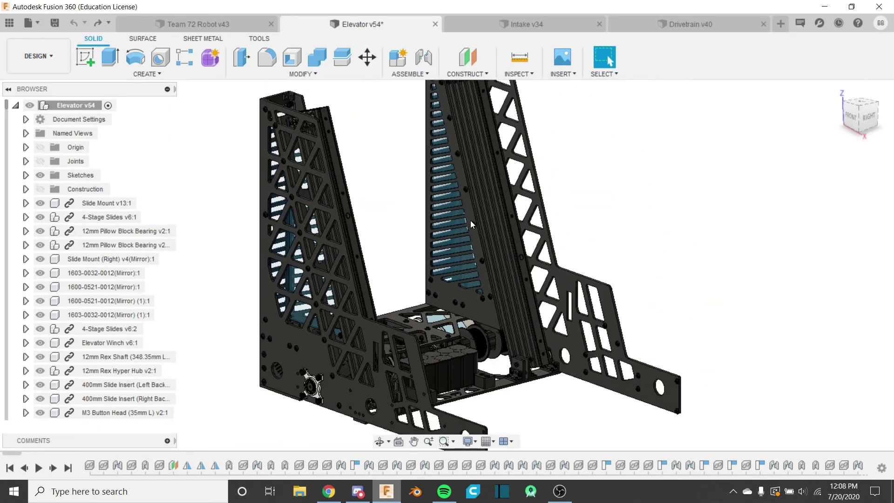
middle_drag(471, 220, 466, 243)
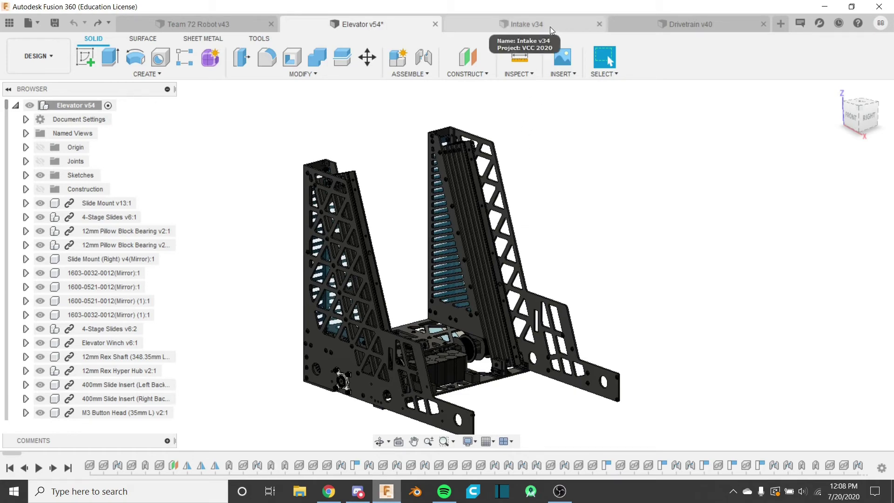
shift+middle_drag(536, 154, 456, 157)
scroll(462, 150, up, 3)
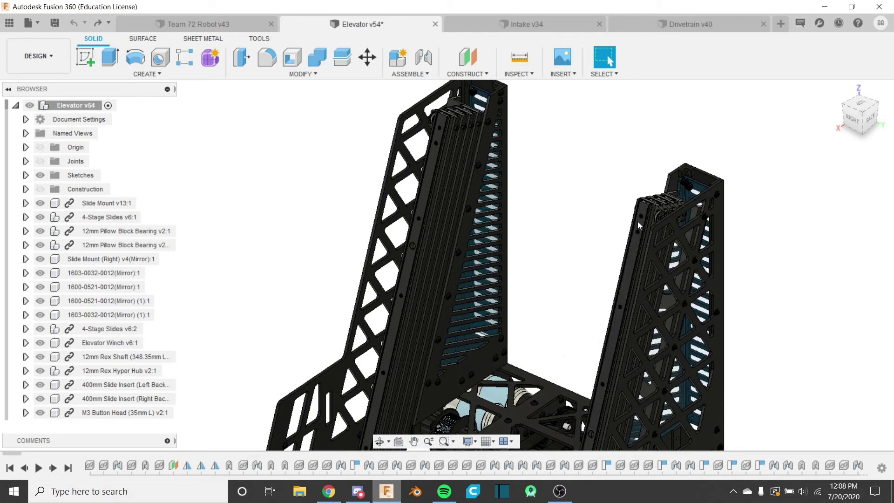
- Open the Intake Wheel Double Assembly from the Intake v34 browser as its own document
click(524, 26)
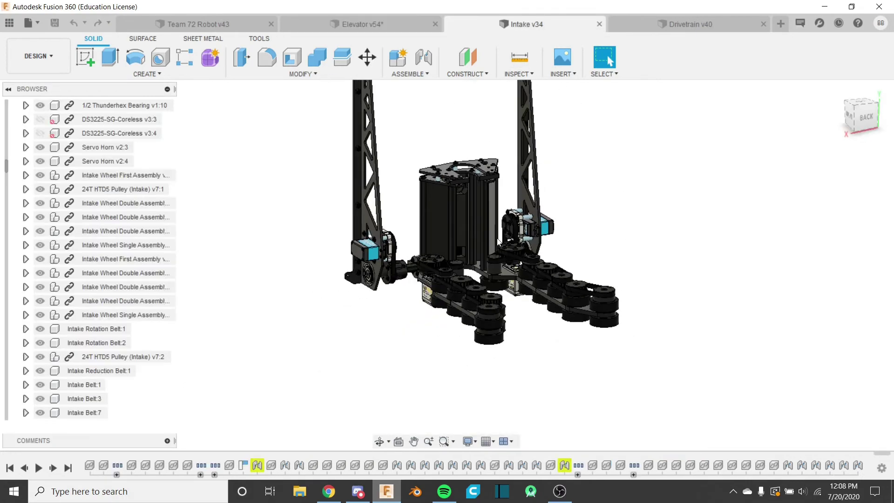
shift+middle_drag(497, 242, 587, 270)
scroll(532, 280, up, 6)
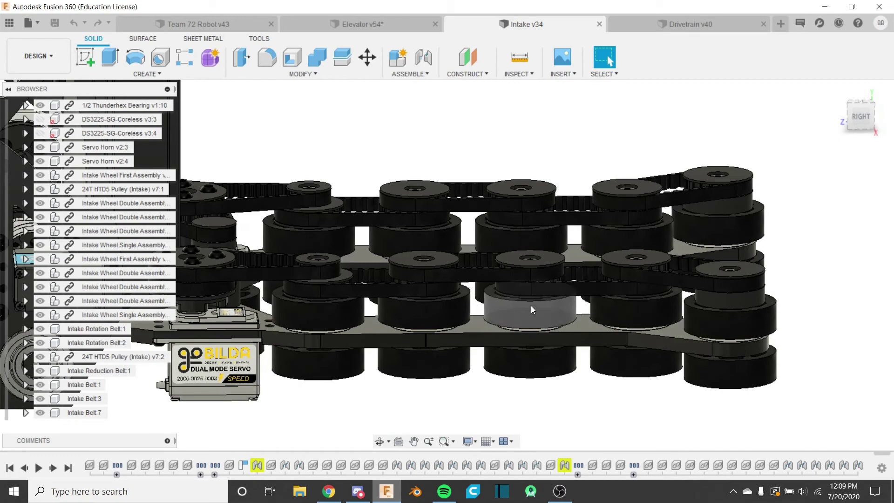
scroll(530, 292, down, 3)
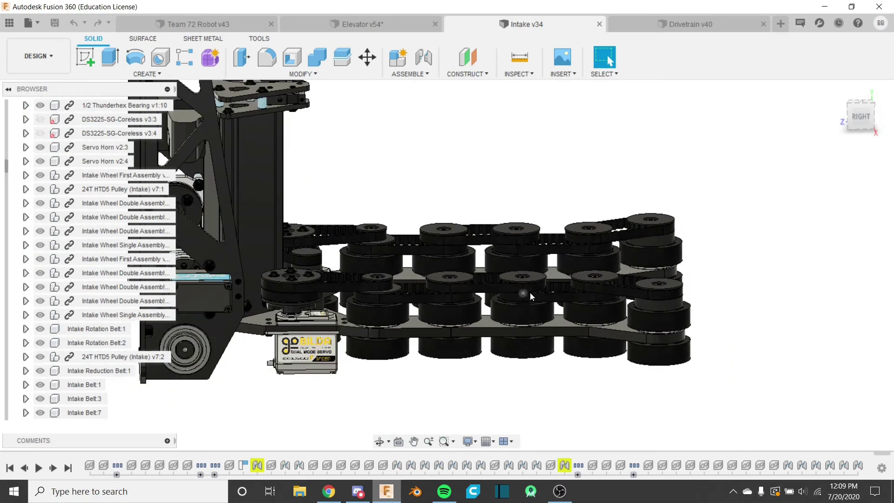
shift+middle_drag(530, 292, 532, 258)
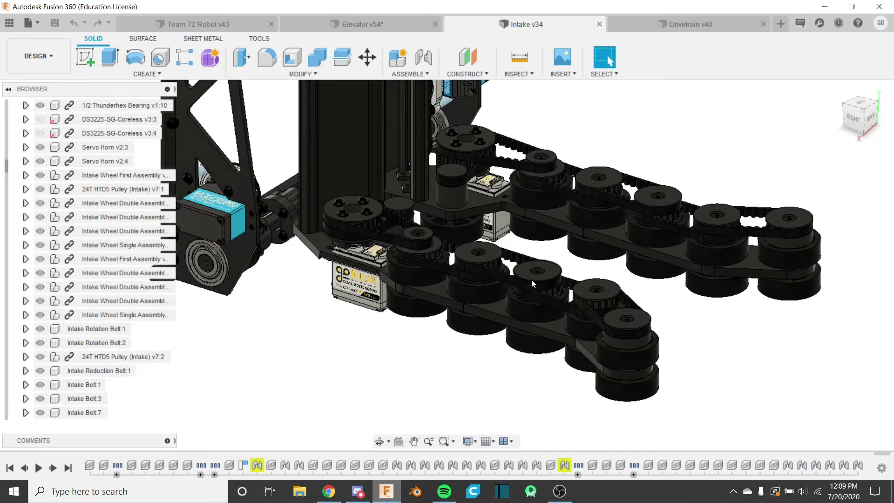
right_click(140, 301)
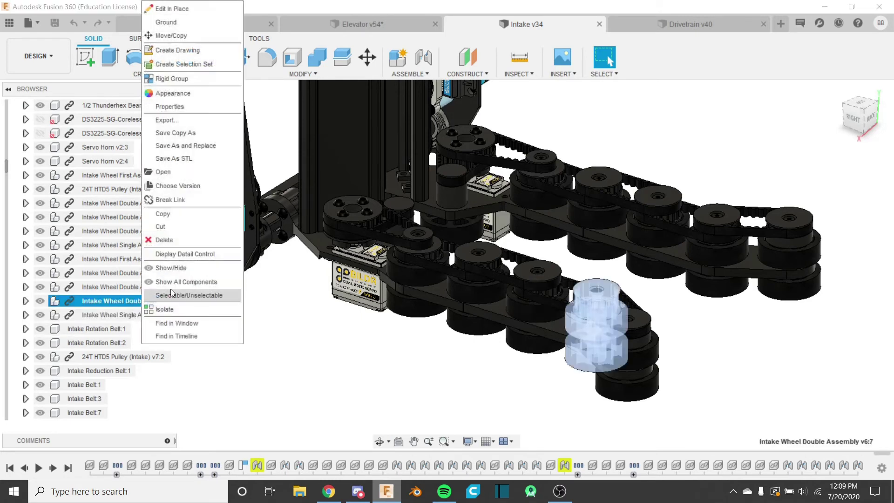
click(219, 172)
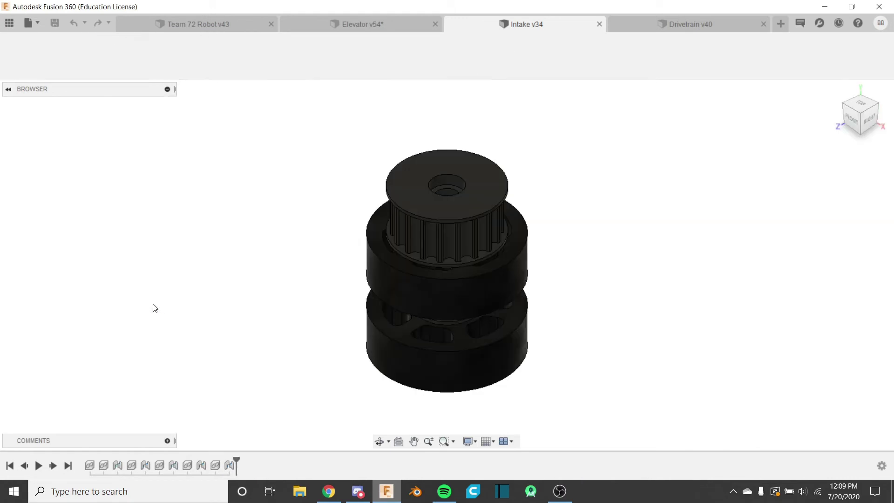
- Orbit the wheel assembly to a level side view and select its top pulley
shift+middle_drag(401, 286, 283, 230)
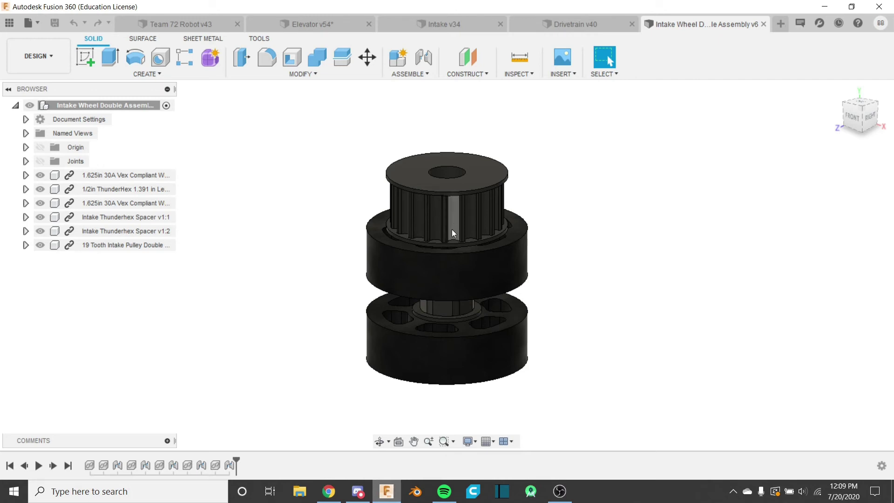
shift+middle_drag(452, 229, 469, 216)
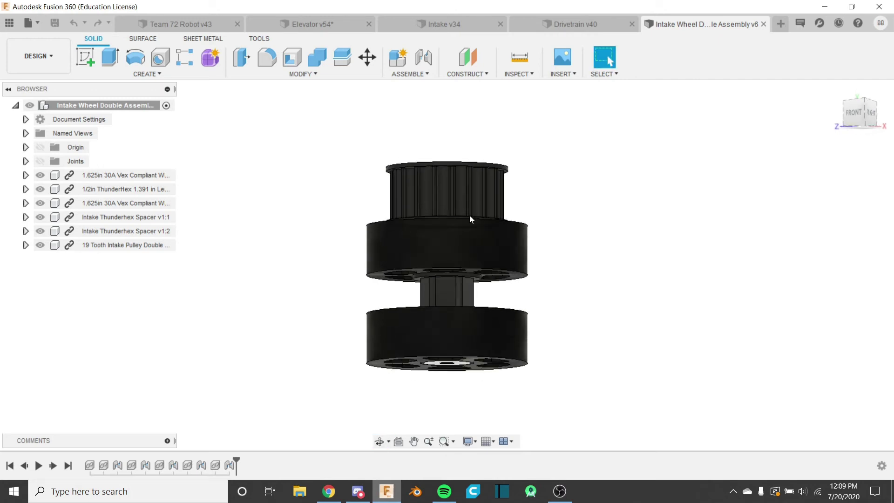
click(462, 191)
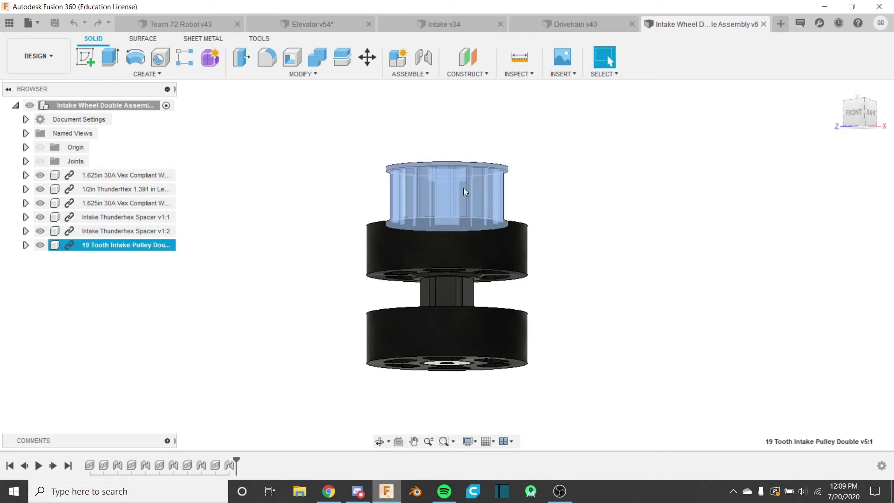
right_click(563, 175)
- Open the 19 Tooth Intake Pulley Double part separately, view it, then return to the wheel assembly
click(566, 336)
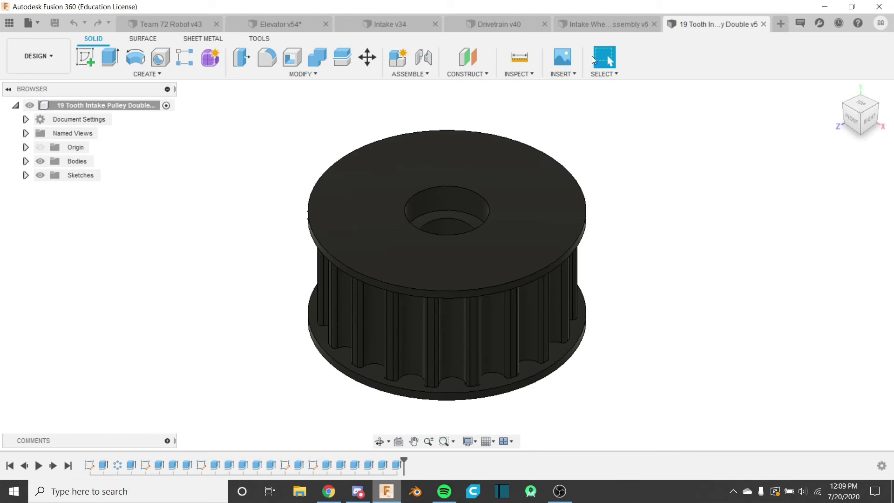
click(592, 26)
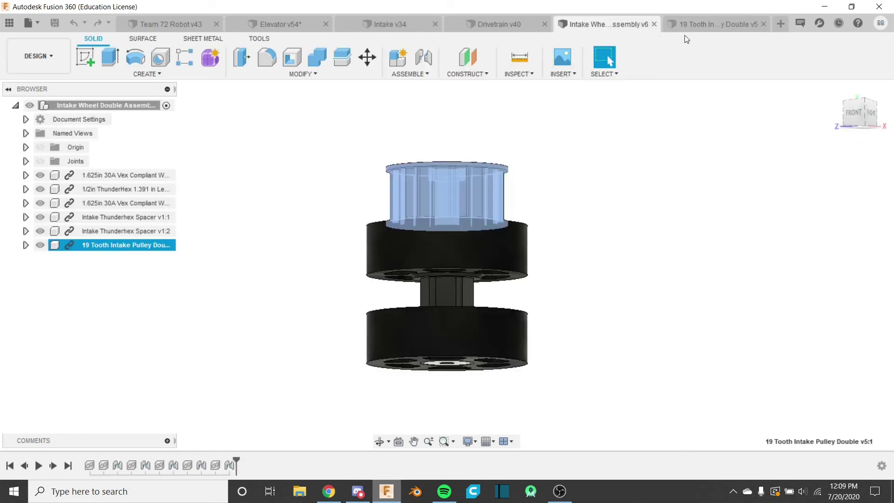
click(713, 24)
shift+middle_drag(386, 182, 441, 234)
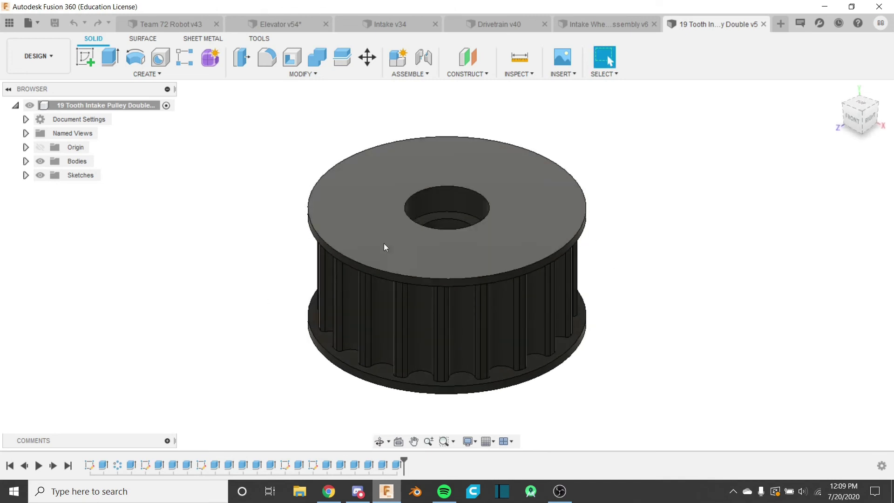
click(591, 24)
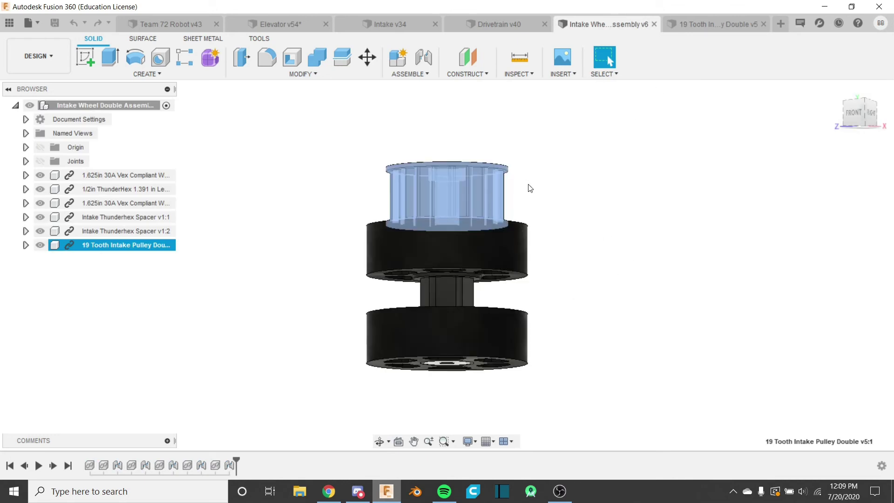
click(530, 189)
shift+middle_drag(527, 188, 550, 220)
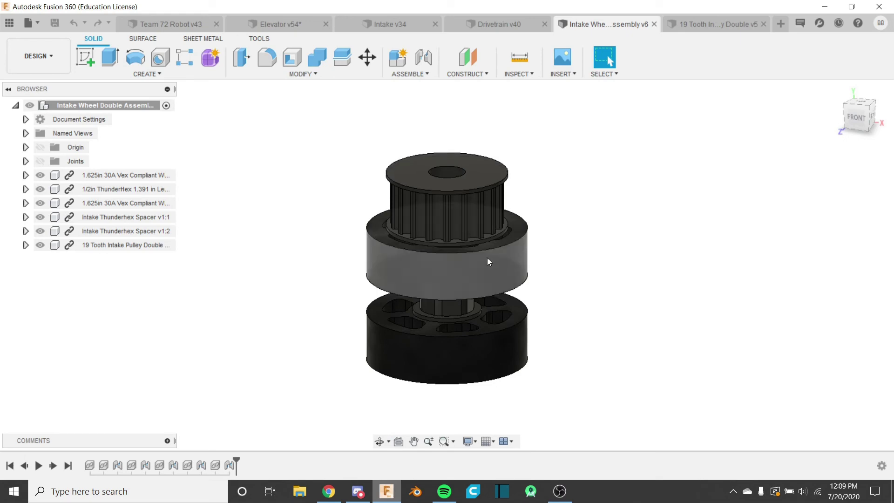
- Return to Intake v34 and orbit and zoom around its compliant wheel rows from the side and back
click(500, 23)
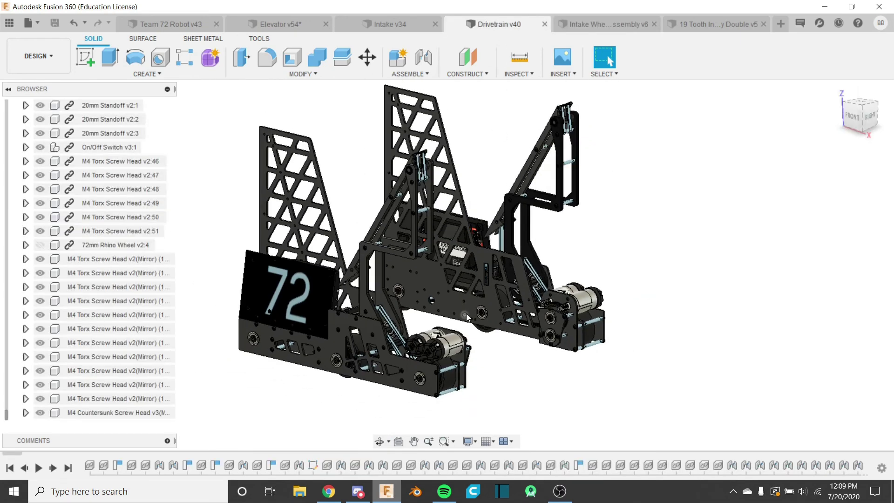
click(371, 31)
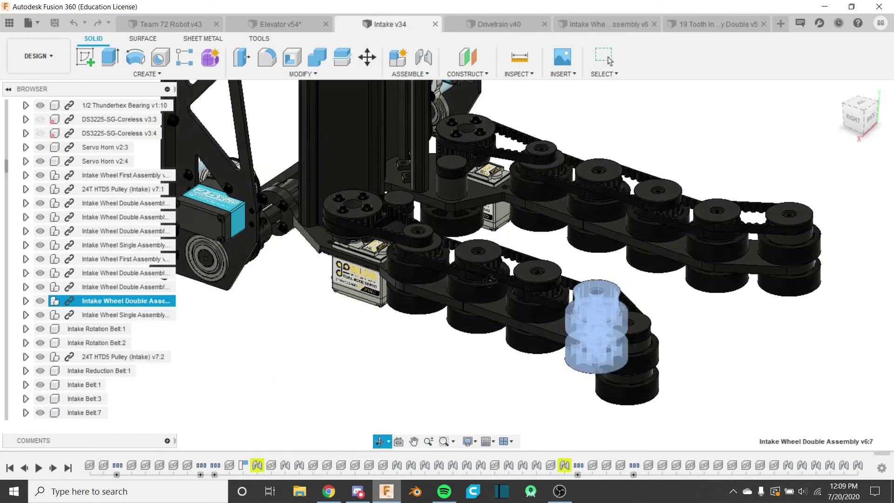
shift+middle_drag(475, 256, 528, 256)
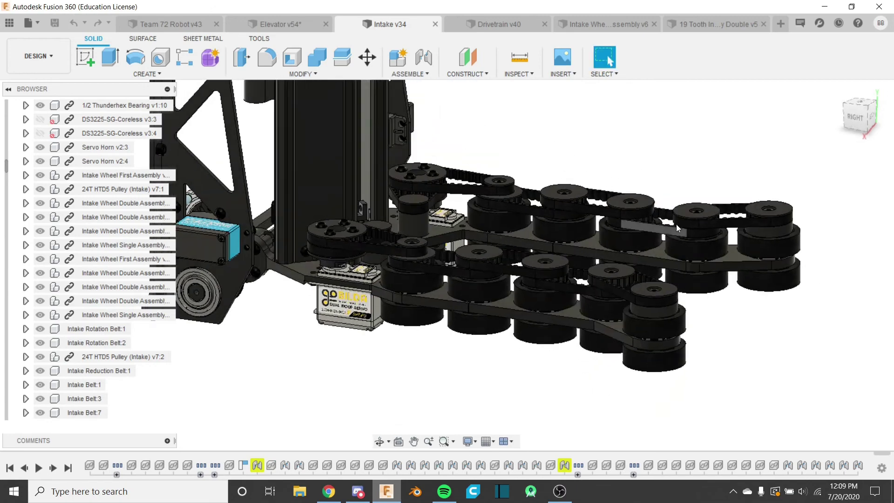
shift+middle_drag(508, 225, 525, 254)
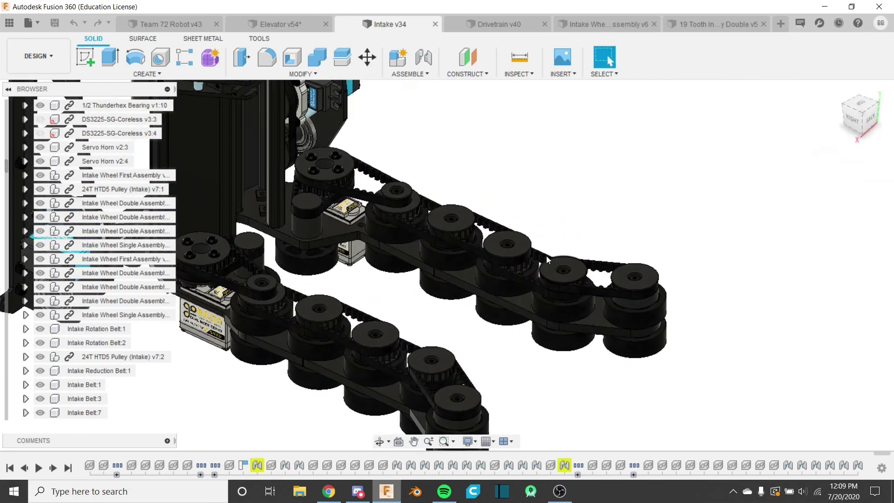
scroll(512, 266, up, 4)
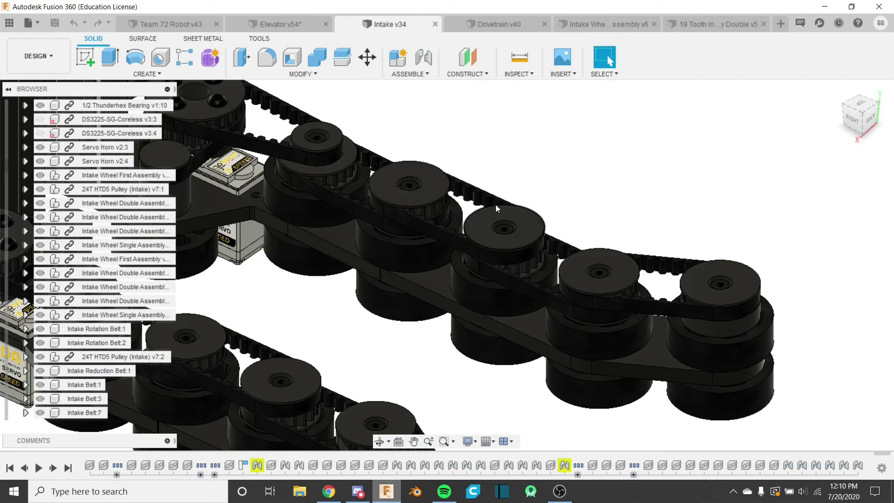
scroll(494, 188, down, 3)
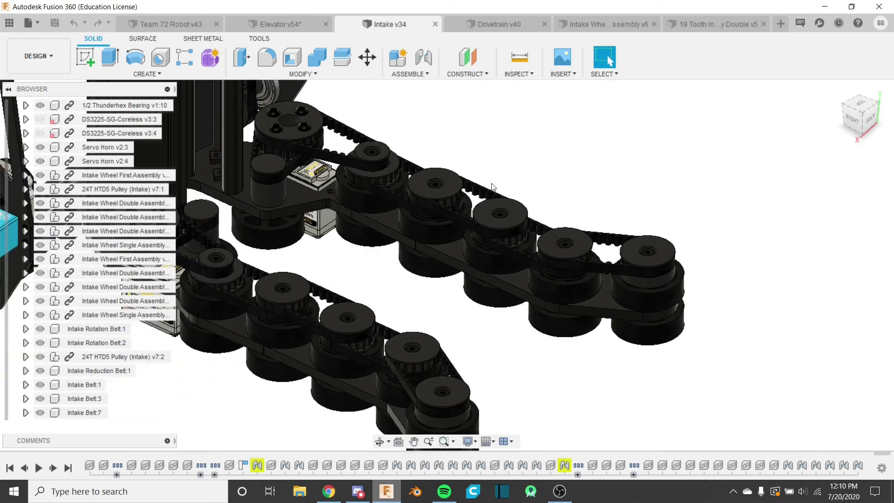
scroll(492, 190, down, 2)
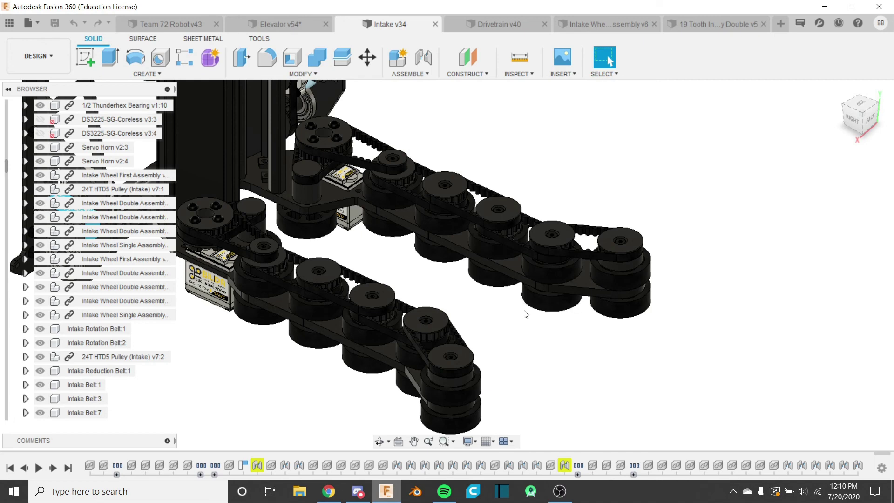
scroll(514, 323, down, 2)
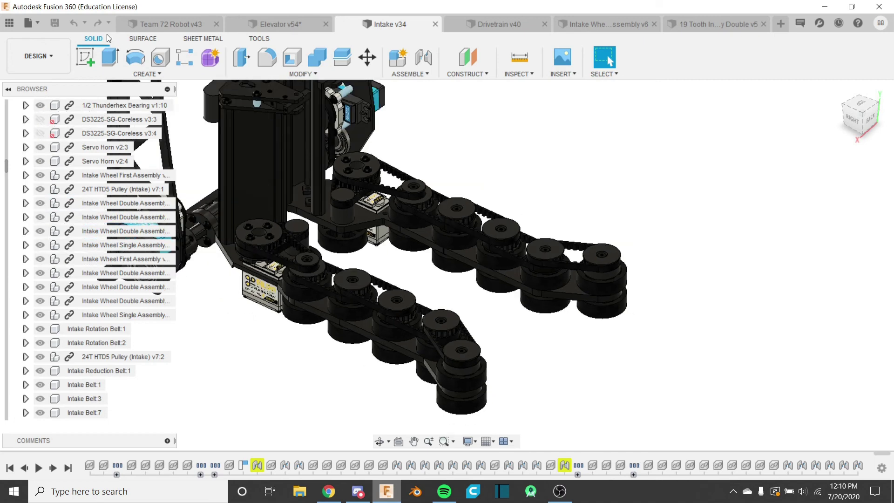
click(167, 29)
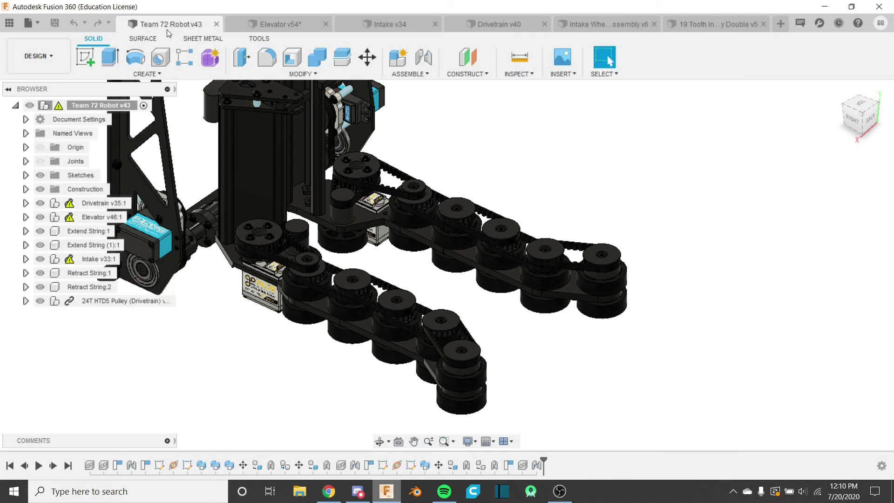
mouse_move(513, 293)
middle_down()
mouse_move(499, 270)
mouse_move(497, 287)
middle_up()
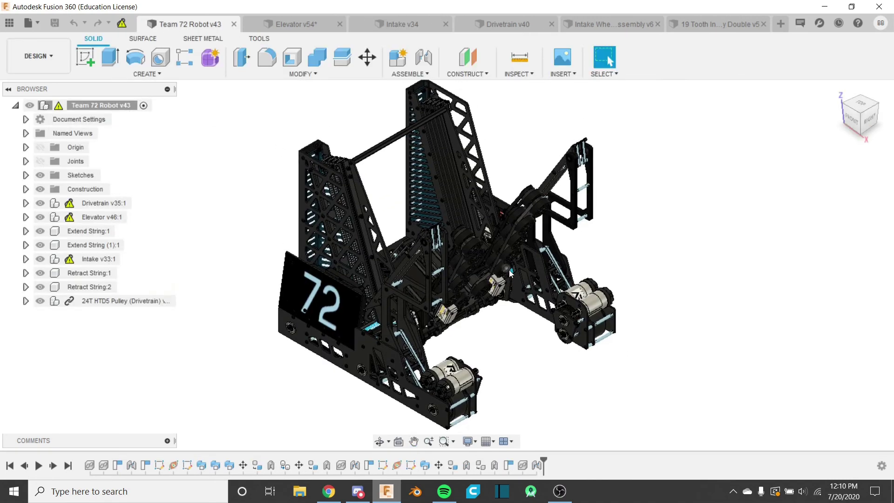